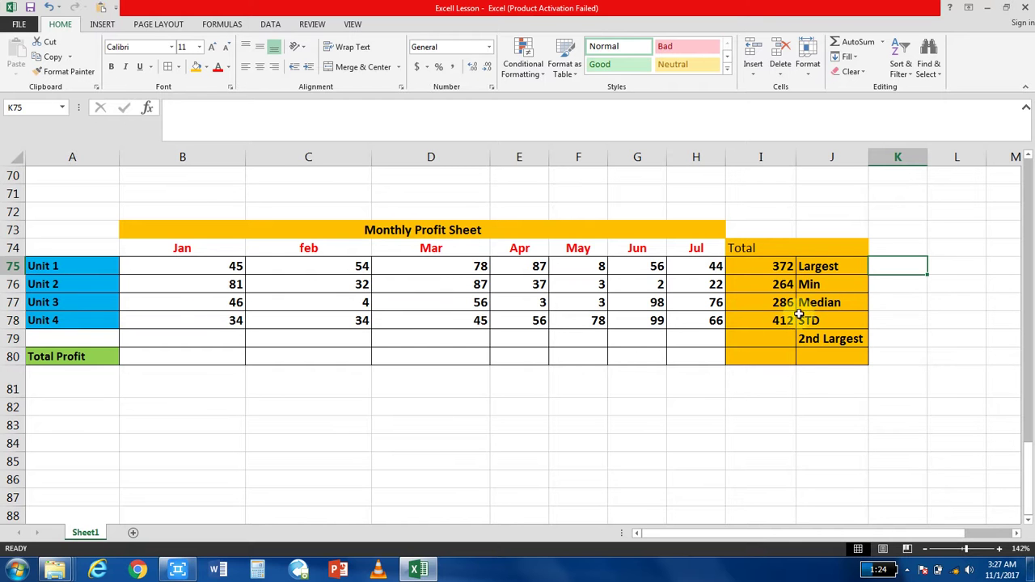
# Start a MAX formula in K75 from the Formulas tab's AutoSum list.
pyautogui.click(914, 319)
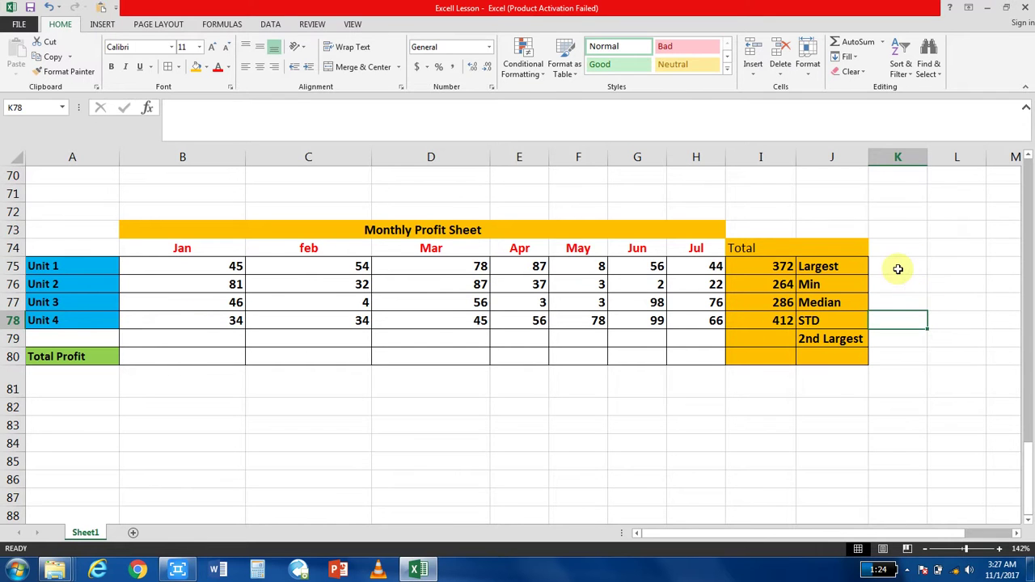
pyautogui.click(898, 270)
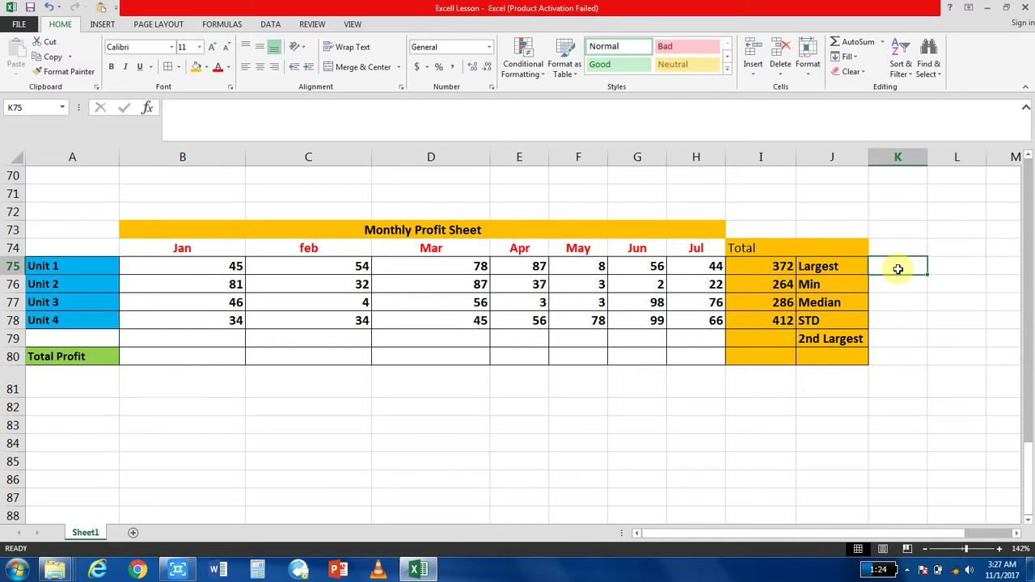
pyautogui.click(219, 28)
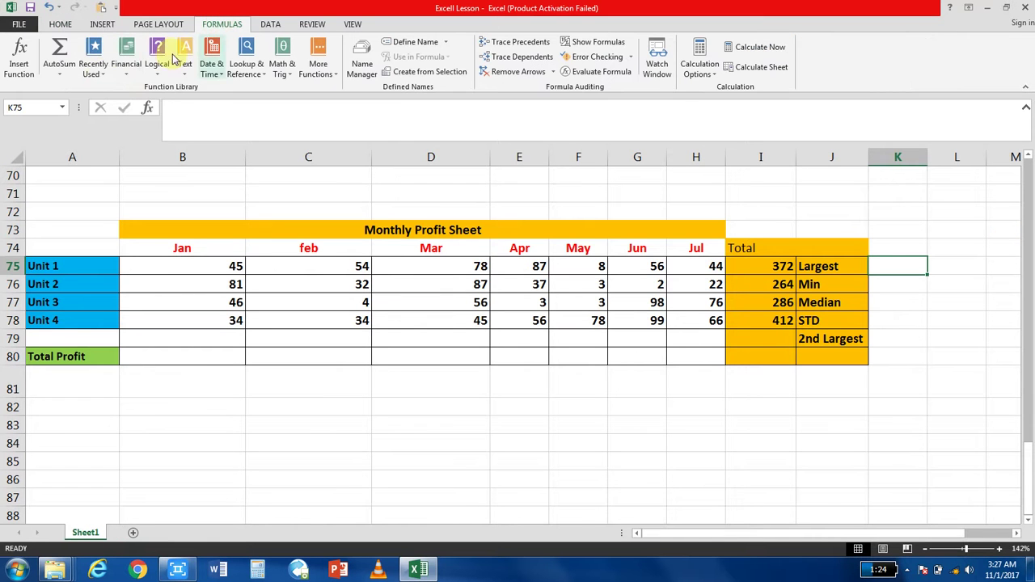
pyautogui.click(61, 72)
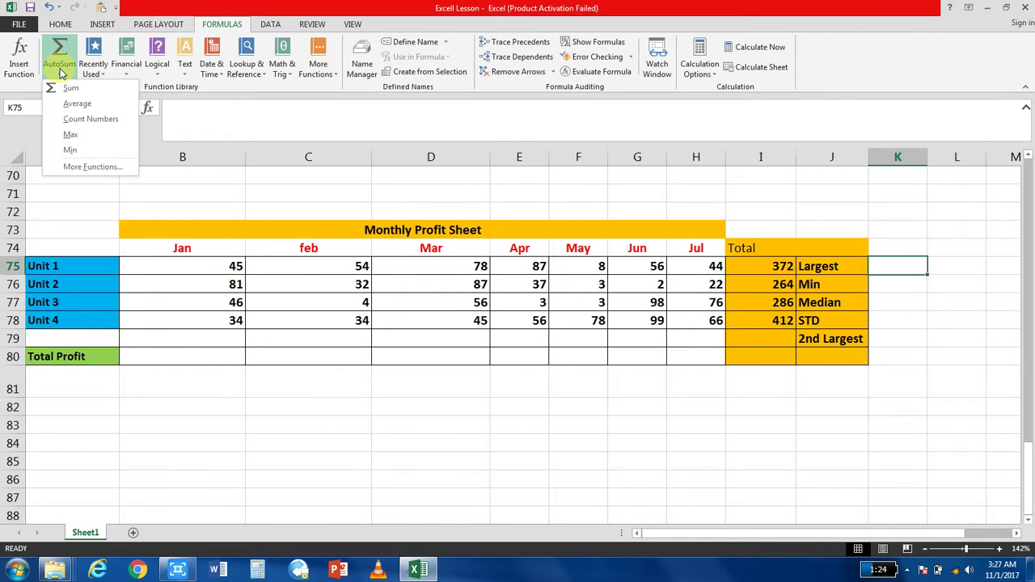
pyautogui.click(78, 139)
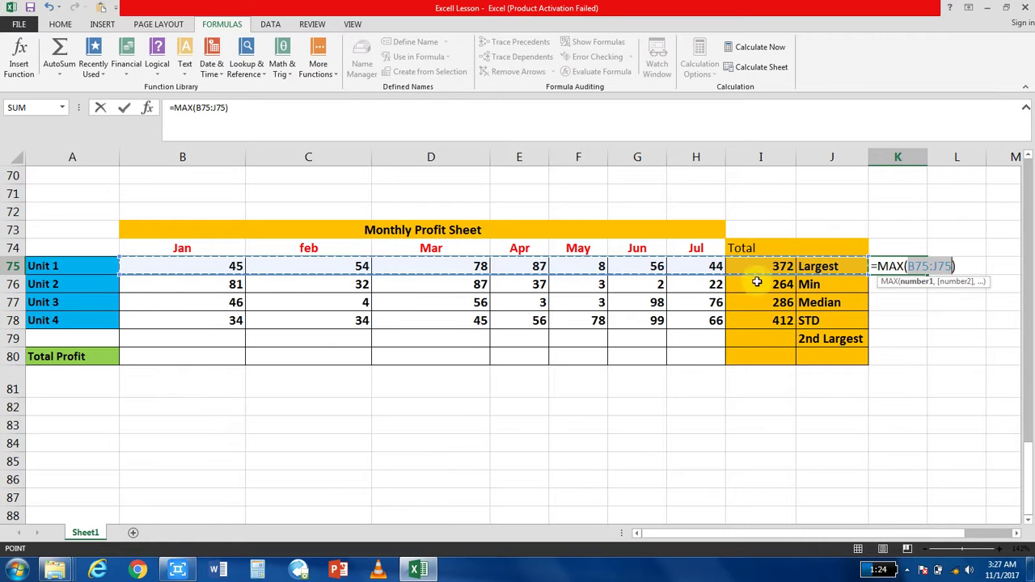
# Point the MAX formula at the unit totals I75:I78 and commit it, giving 412.
pyautogui.moveTo(768, 265); pyautogui.dragTo(769, 304)
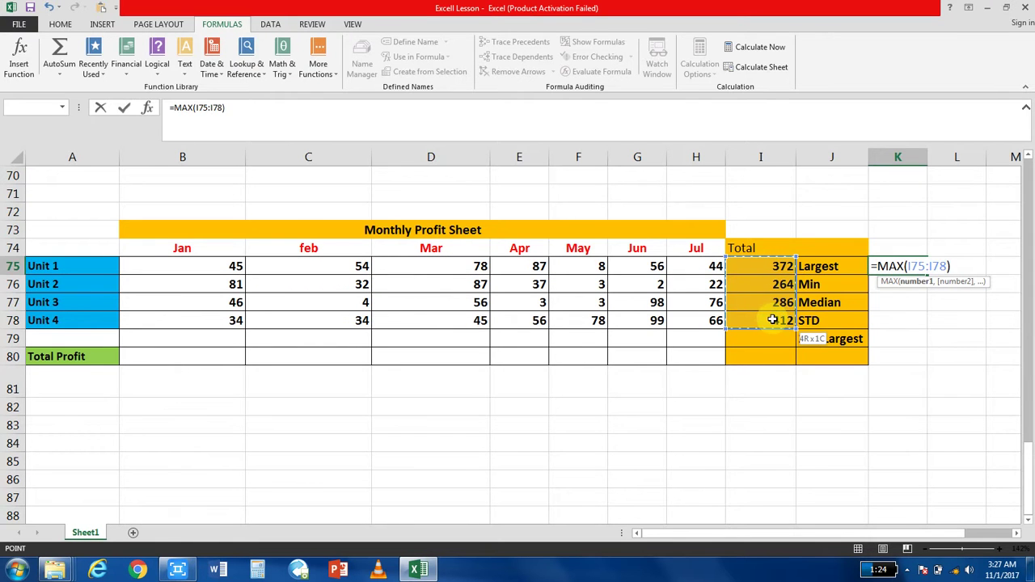
pyautogui.moveTo(770, 304)
pyautogui.mouseDown()
pyautogui.moveTo(772, 266)
pyautogui.moveTo(777, 320)
pyautogui.mouseUp()
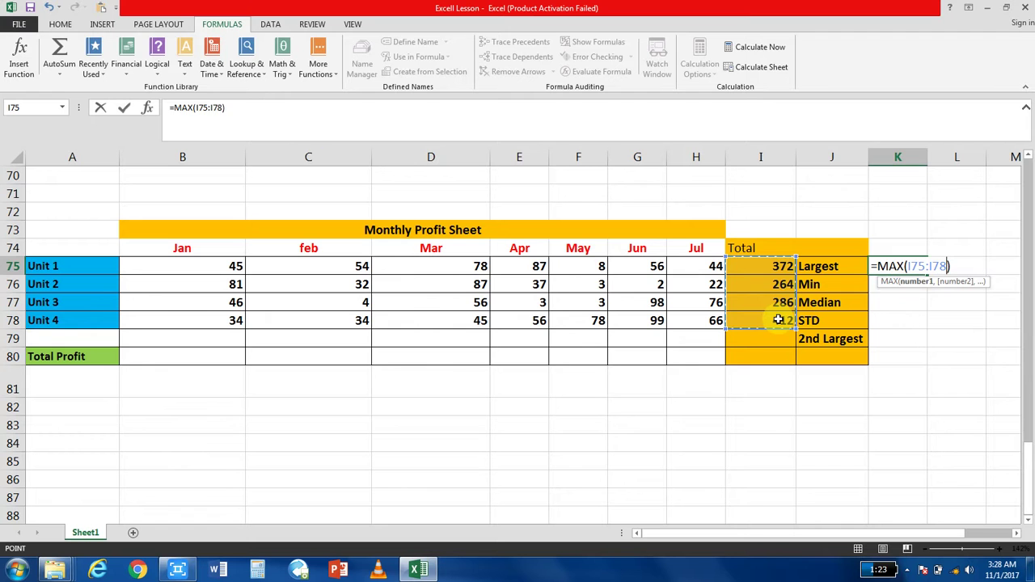
pyautogui.press('Return')
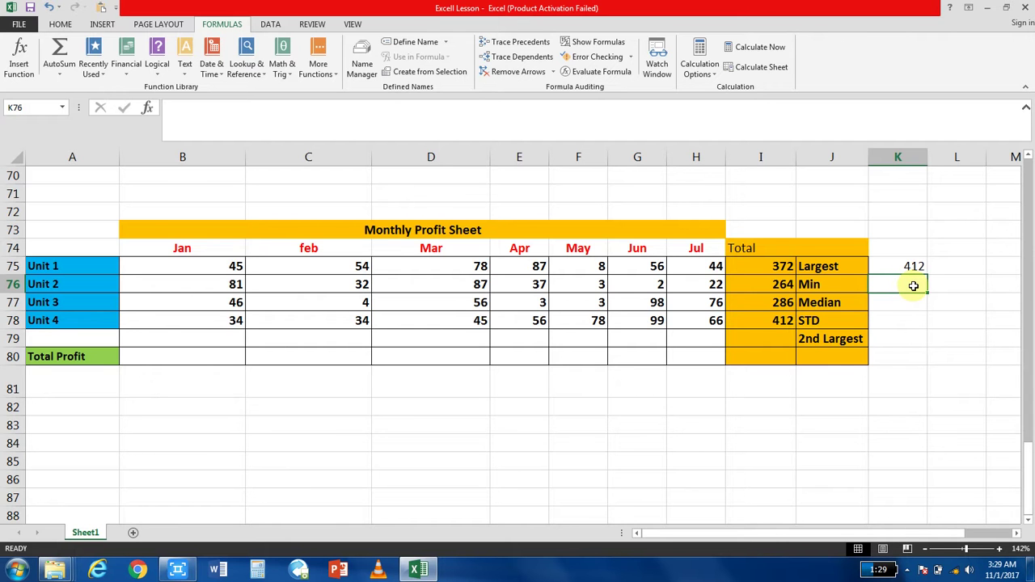
# Bring up the AutoSum summary function list for the Min cell K76.
pyautogui.click(66, 78)
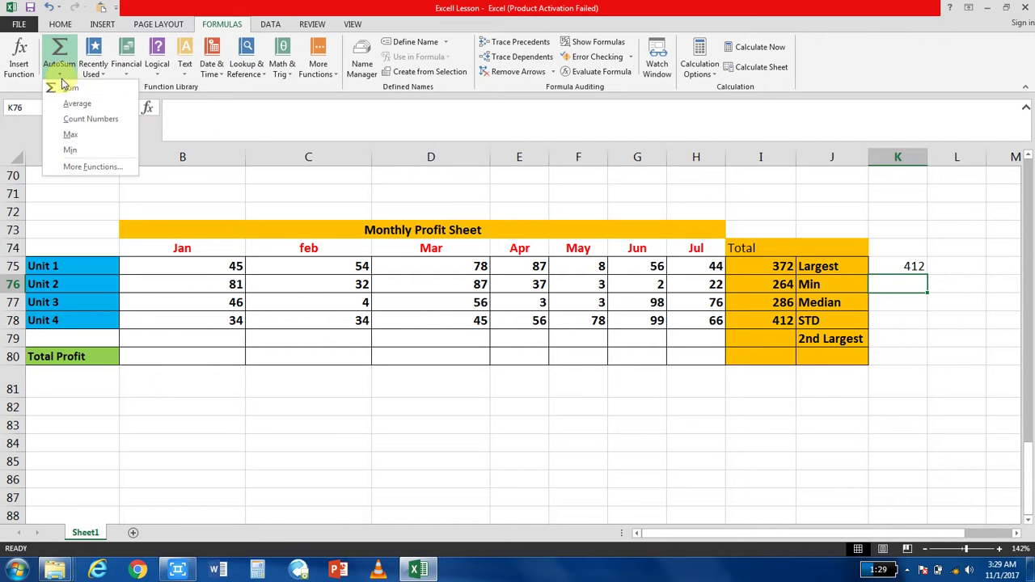
# Enter a MIN formula over I75:I78 in K76, showing 264.
pyautogui.click(89, 152)
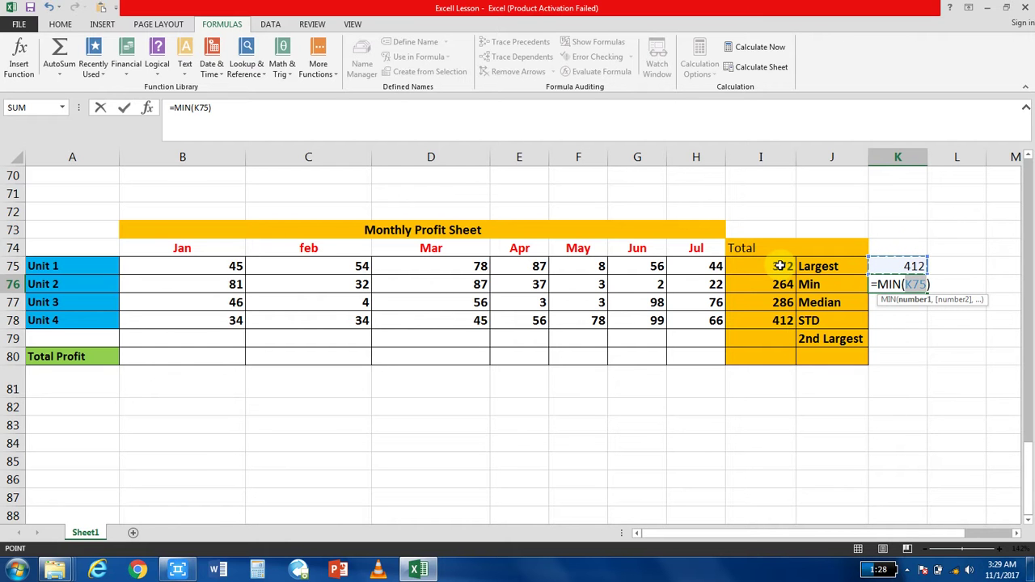
pyautogui.moveTo(781, 266); pyautogui.dragTo(787, 321)
pyautogui.press('Return')
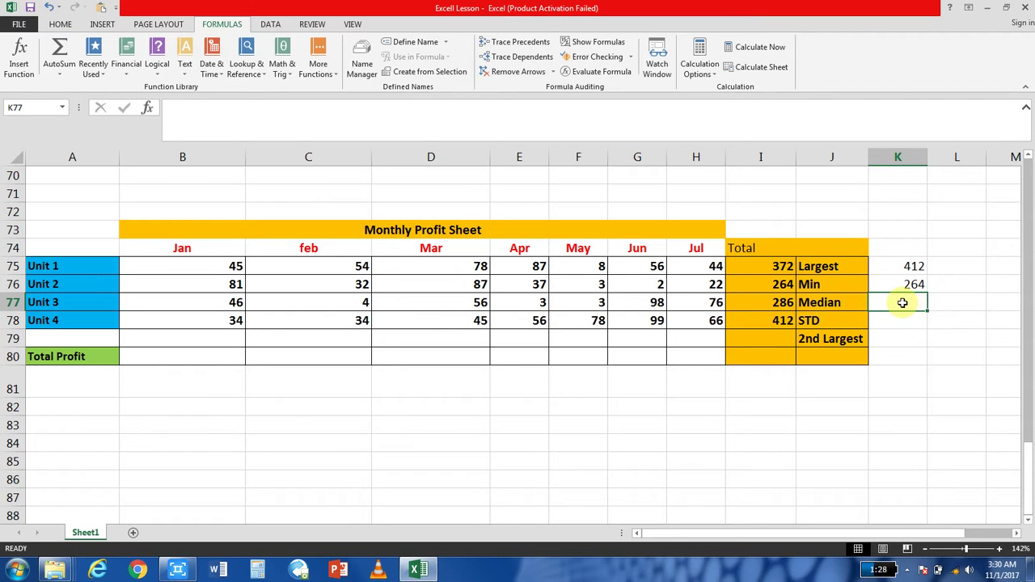
pyautogui.click(62, 77)
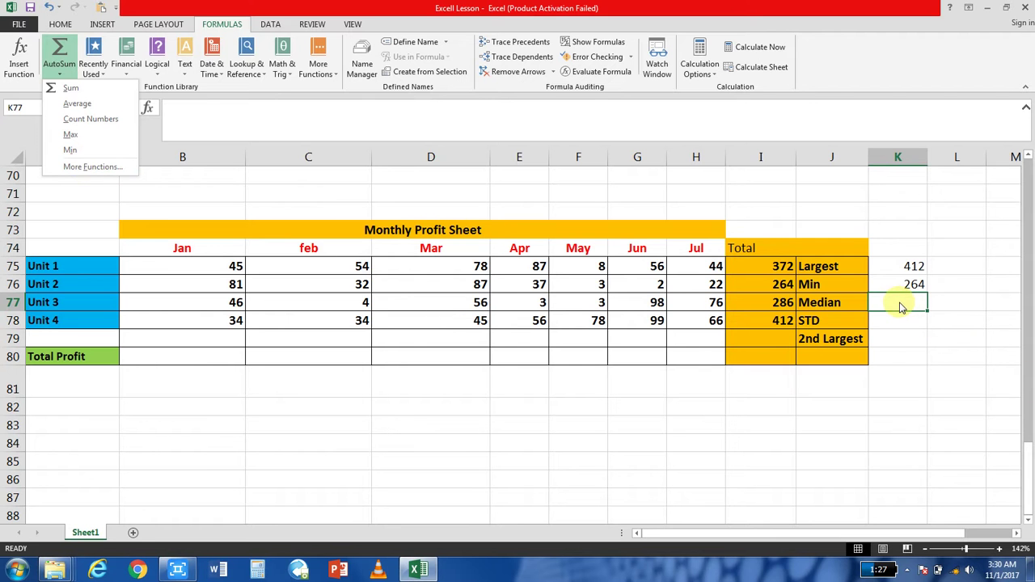
# Insert the MEDIAN function for K77 through More Functions with the All category.
pyautogui.click(105, 168)
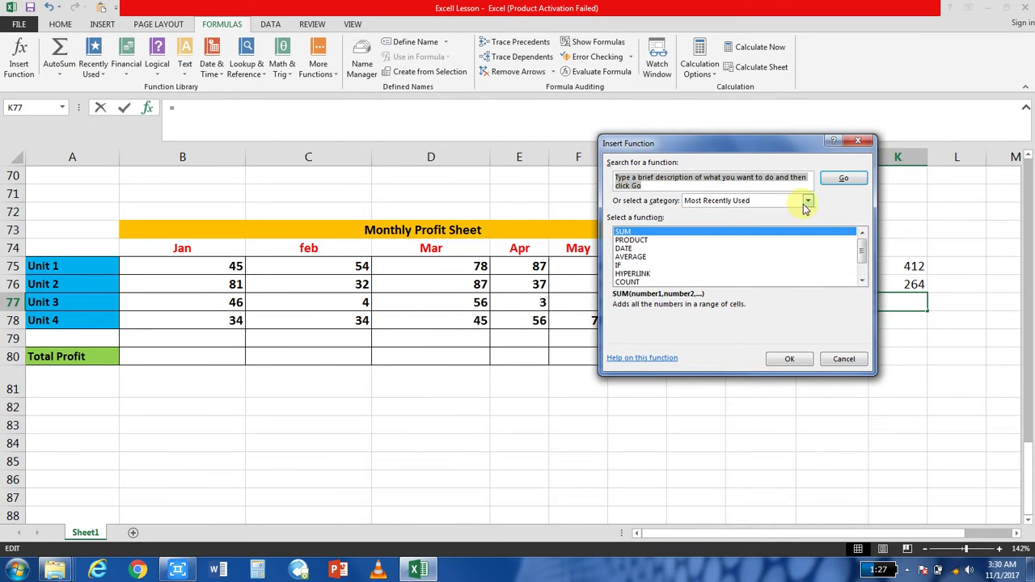
pyautogui.click(806, 202)
pyautogui.click(786, 220)
pyautogui.click(683, 241)
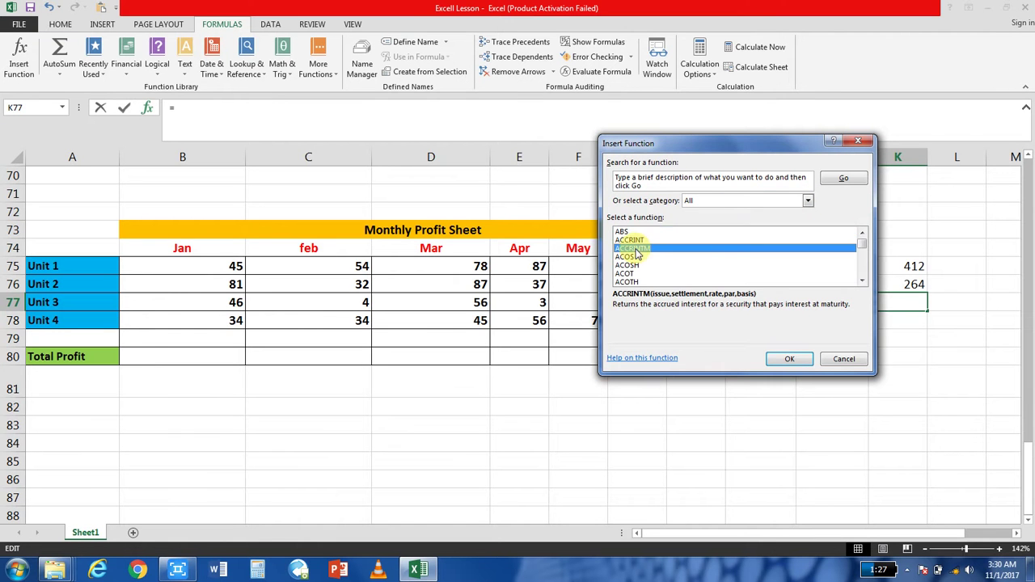
pyautogui.press('m')
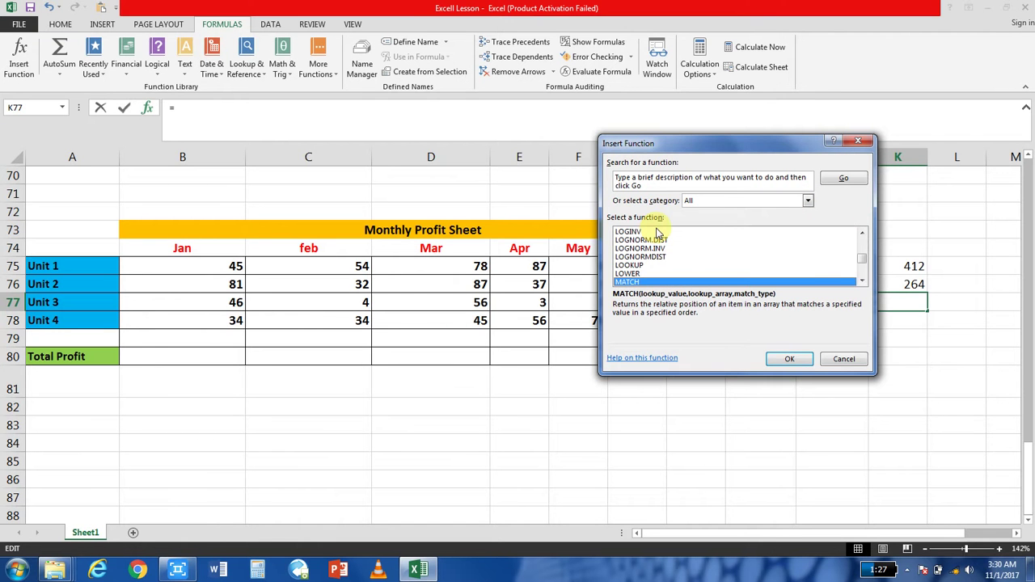
pyautogui.moveTo(862, 259); pyautogui.dragTo(865, 263)
pyautogui.press('Down')
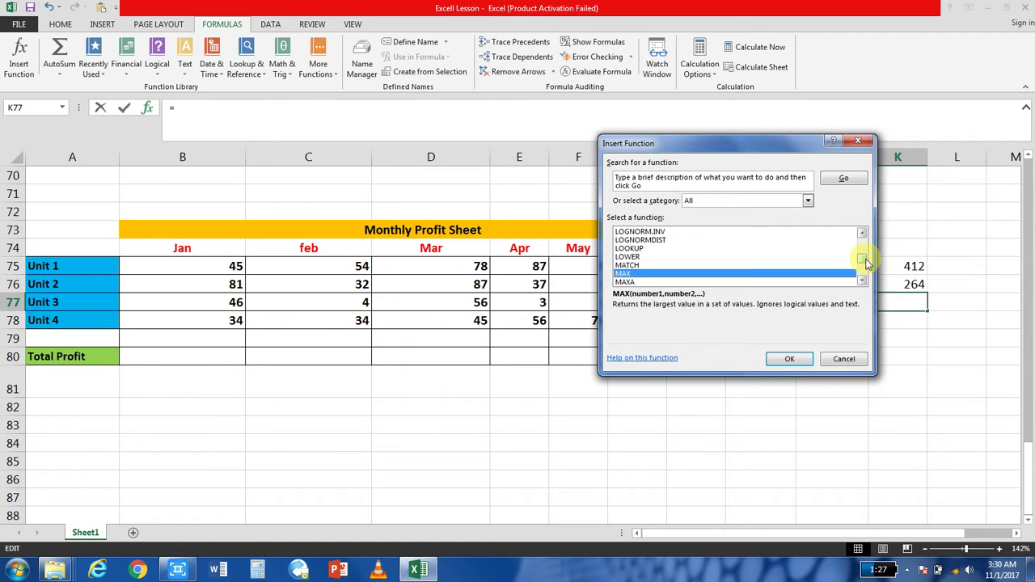
pyautogui.press('Down')
pyautogui.press('Down')
pyautogui.press('Down')
pyautogui.press('Down')
pyautogui.press('Down')
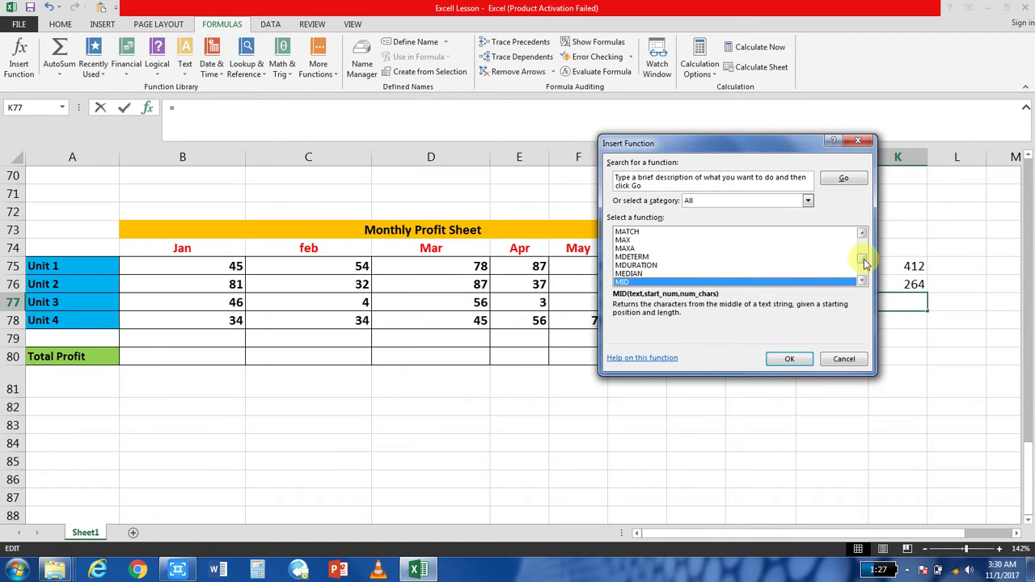
pyautogui.click(630, 275)
pyautogui.click(791, 359)
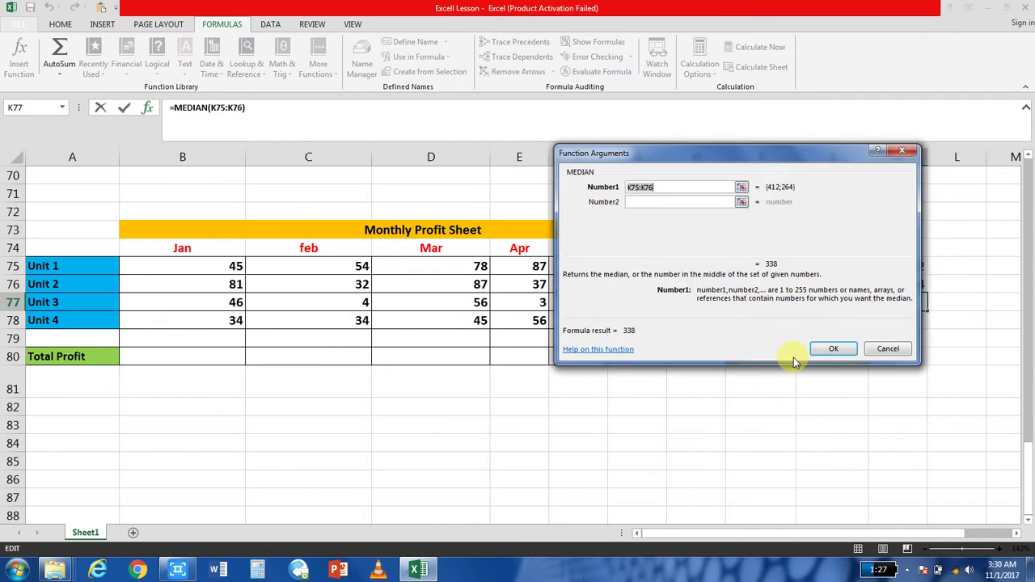
# Set the MEDIAN argument to I75:I78 so K77 shows 329.
pyautogui.click(742, 190)
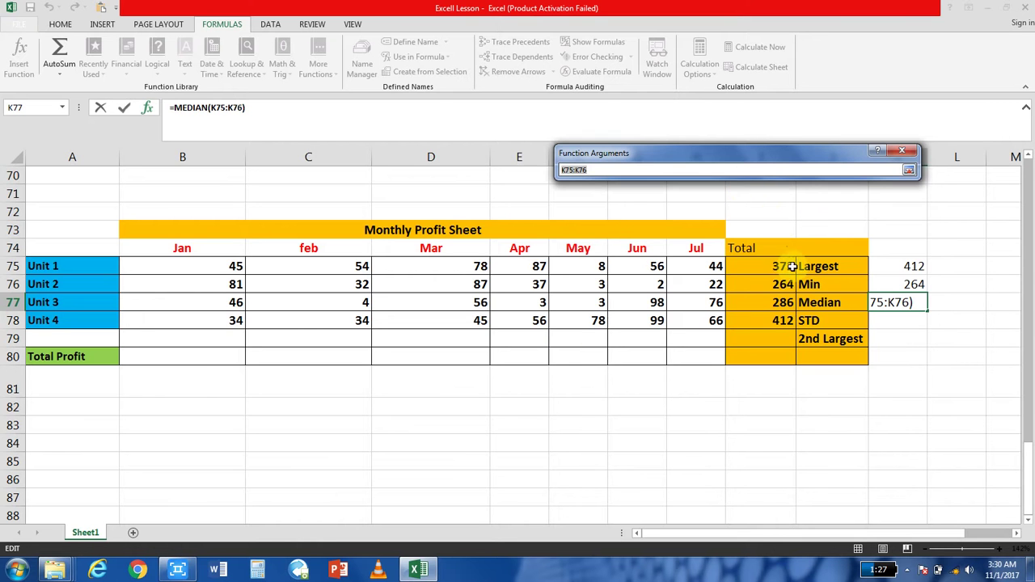
pyautogui.moveTo(781, 267); pyautogui.dragTo(782, 318)
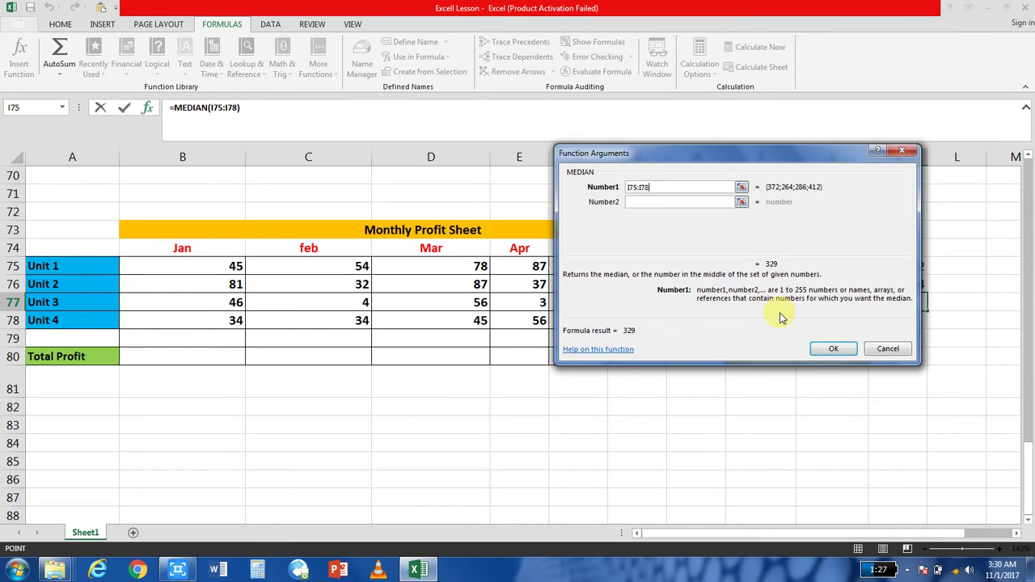
pyautogui.click(829, 349)
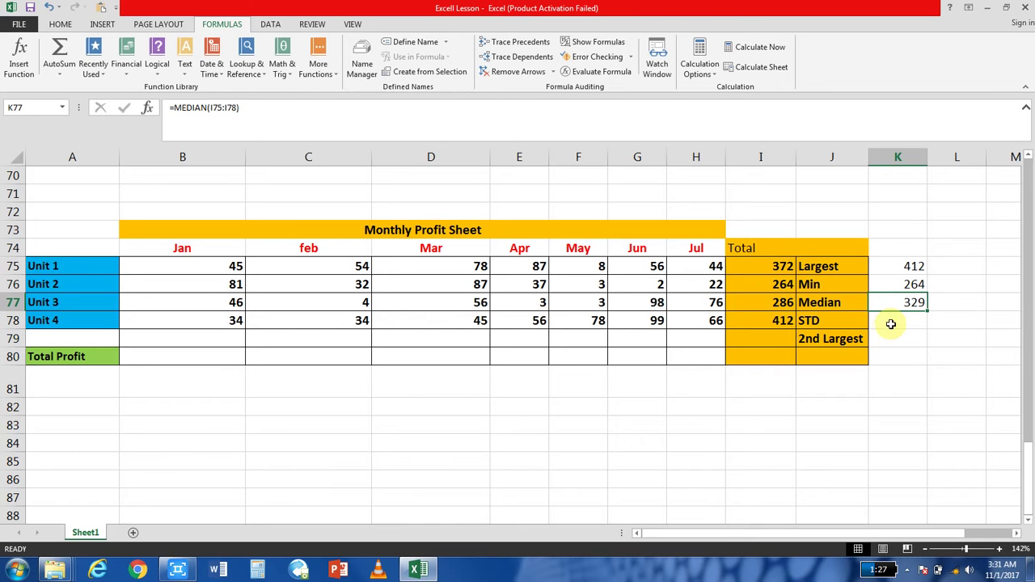
# Enter =STDEV.P(I75:I78) in K78 via the formula bar, giving 60.6857.
pyautogui.click(811, 319)
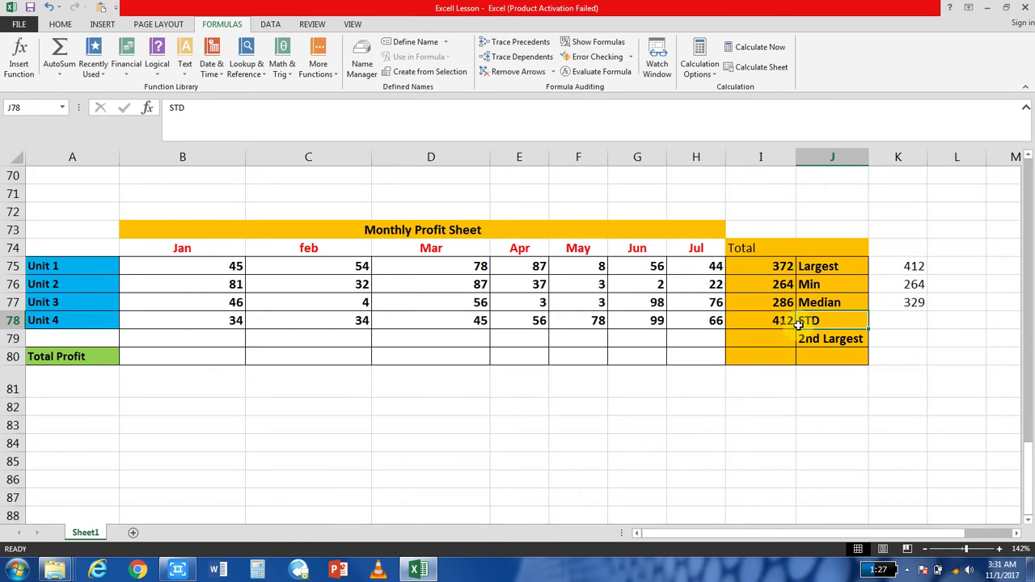
pyautogui.click(905, 320)
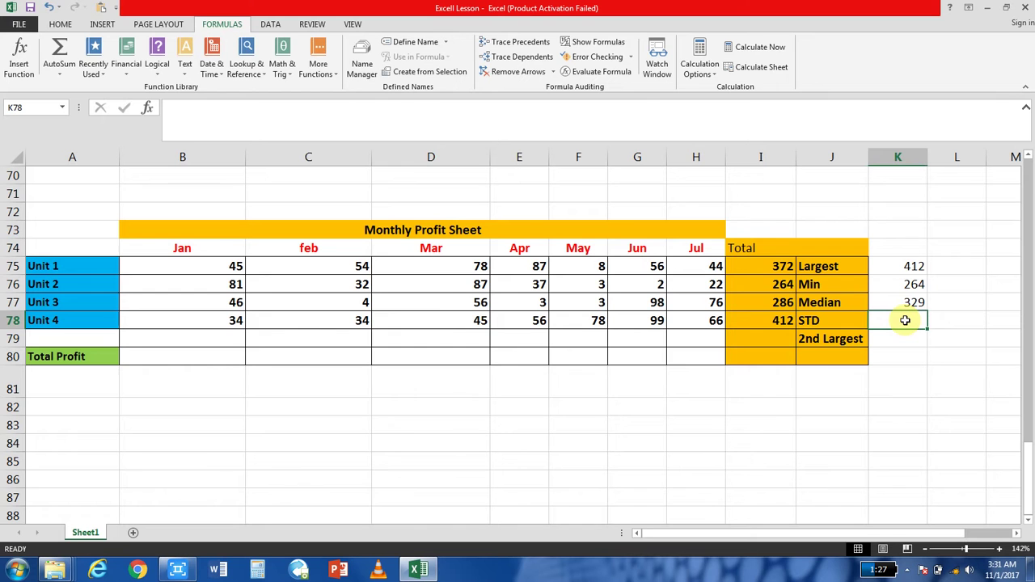
pyautogui.click(195, 121)
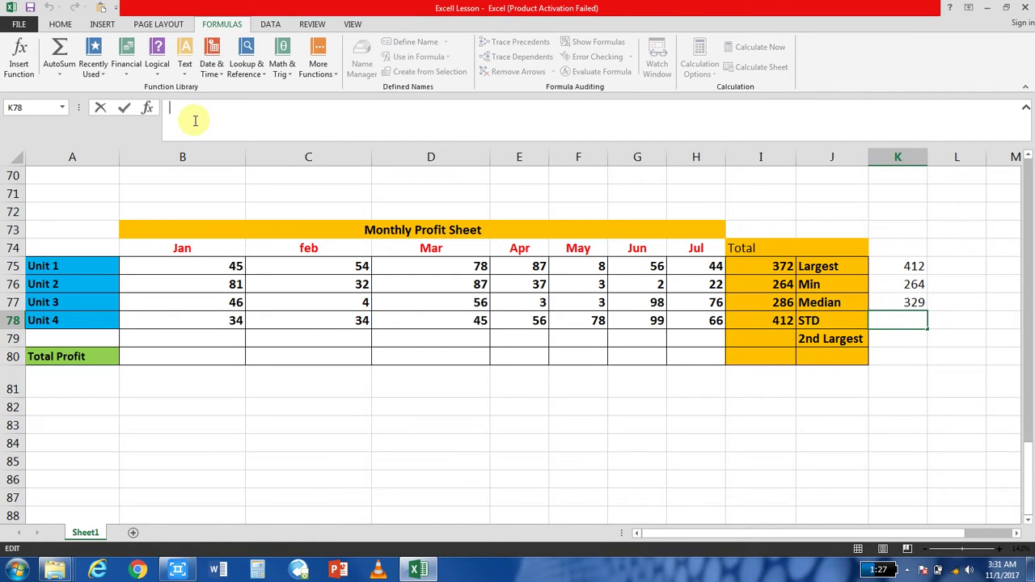
pyautogui.write('=')
pyautogui.write('s')
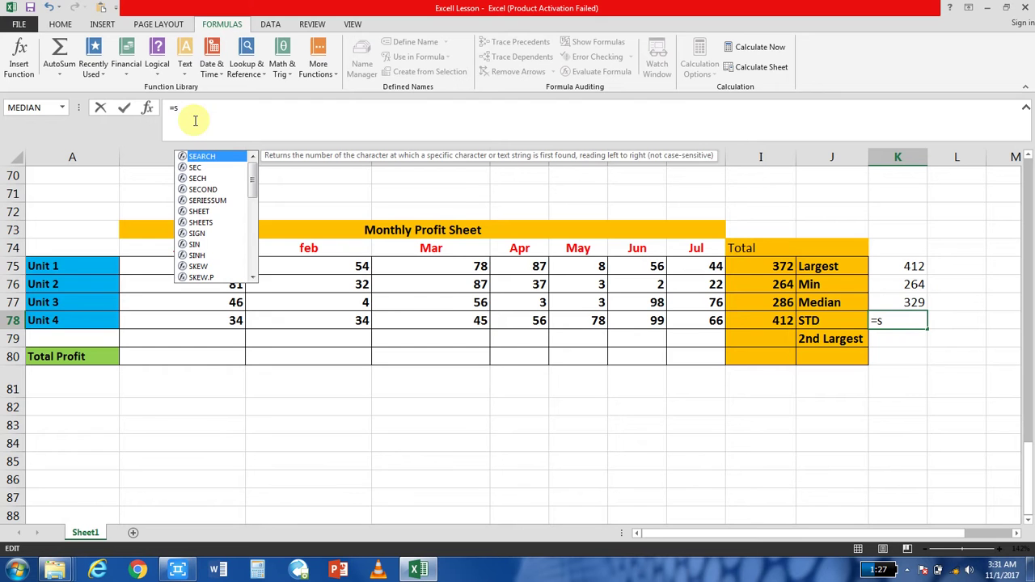
pyautogui.write('t')
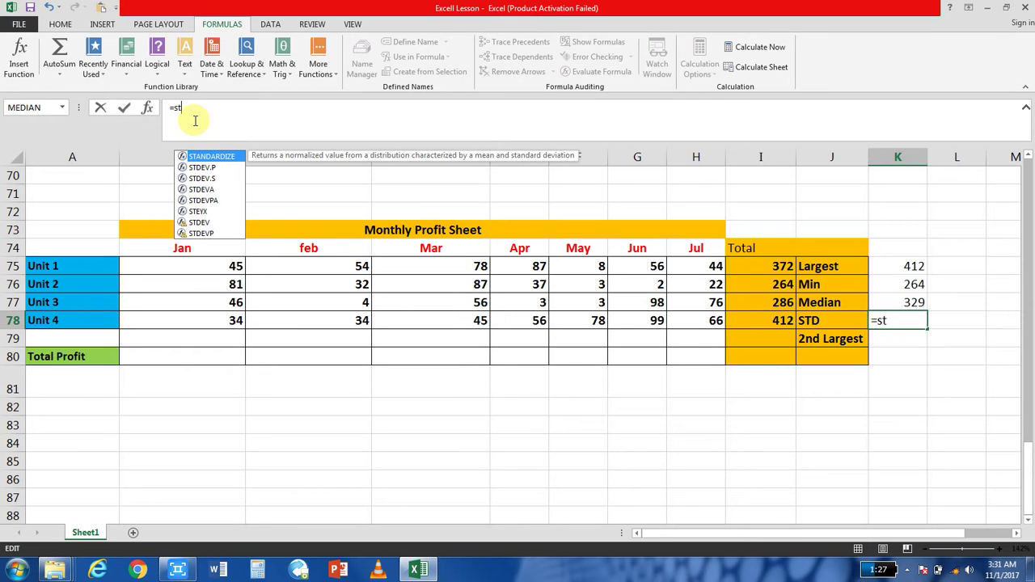
pyautogui.write('d')
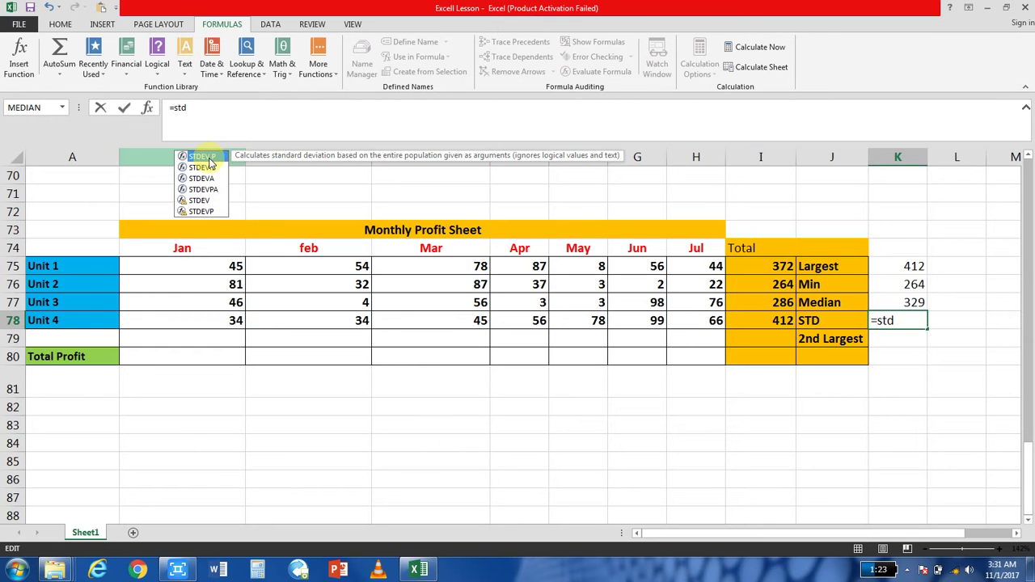
pyautogui.doubleClick(209, 158)
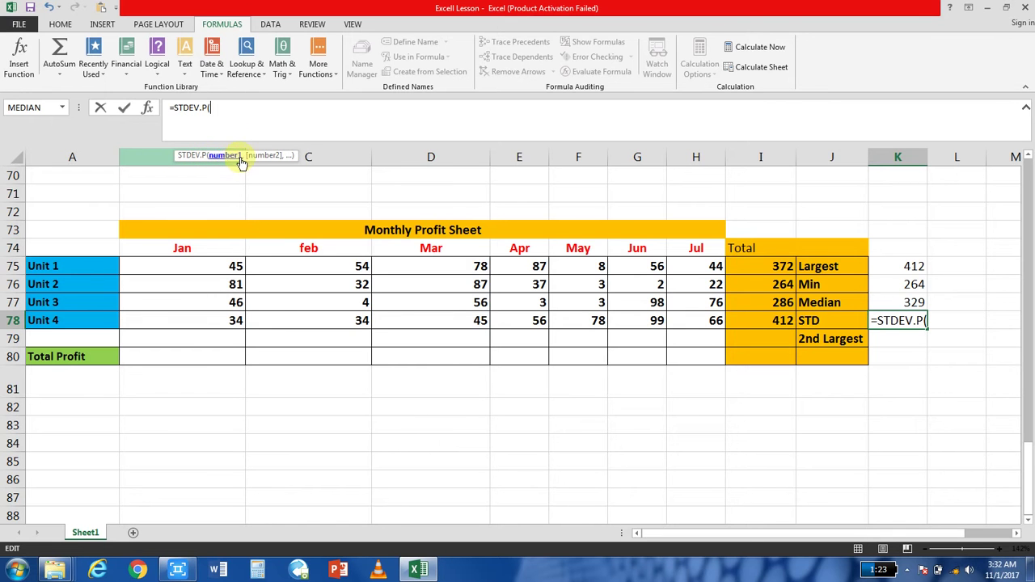
pyautogui.moveTo(776, 265); pyautogui.dragTo(783, 321)
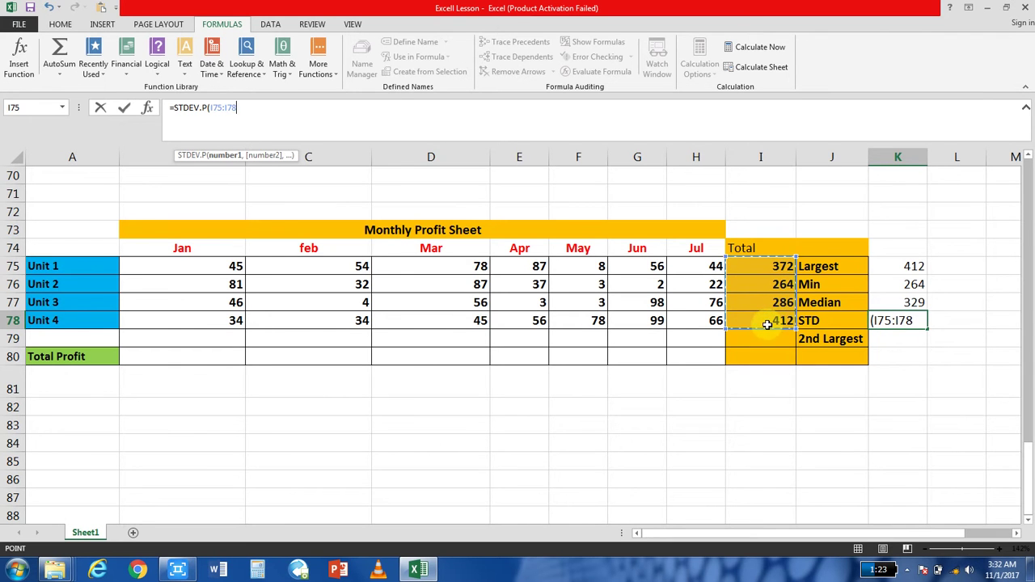
pyautogui.write(')')
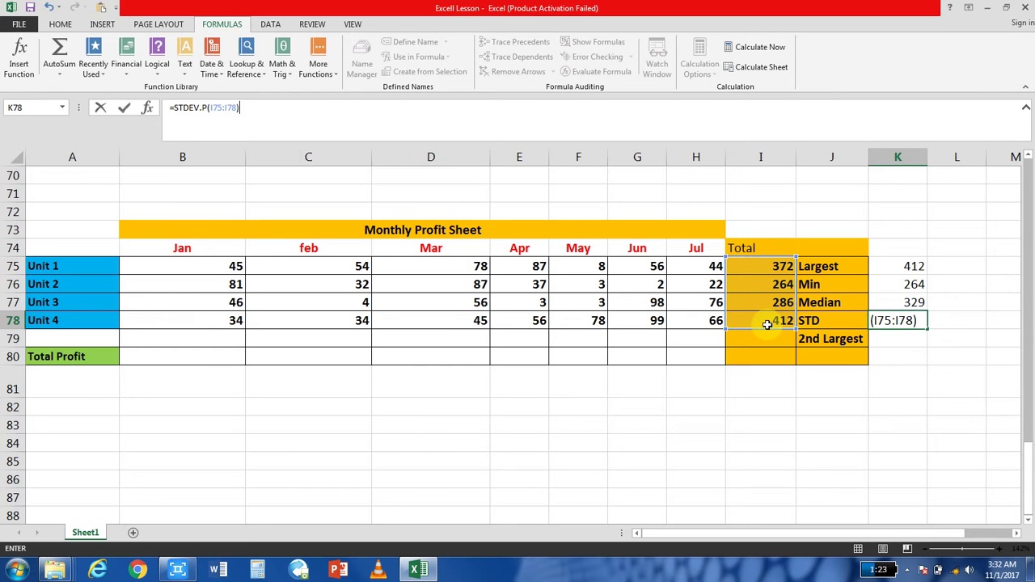
pyautogui.press('Return')
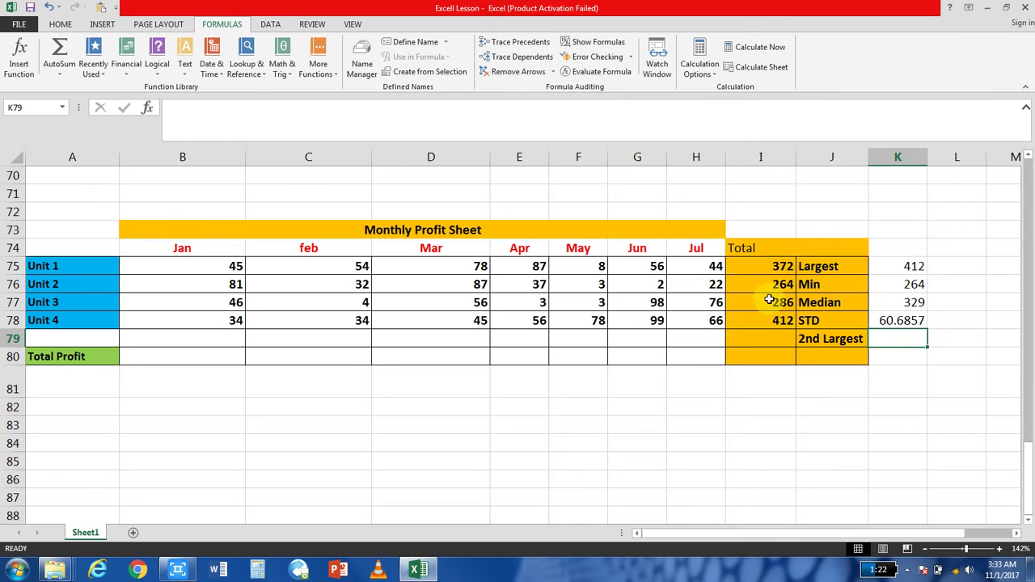
pyautogui.moveTo(764, 267); pyautogui.dragTo(762, 316)
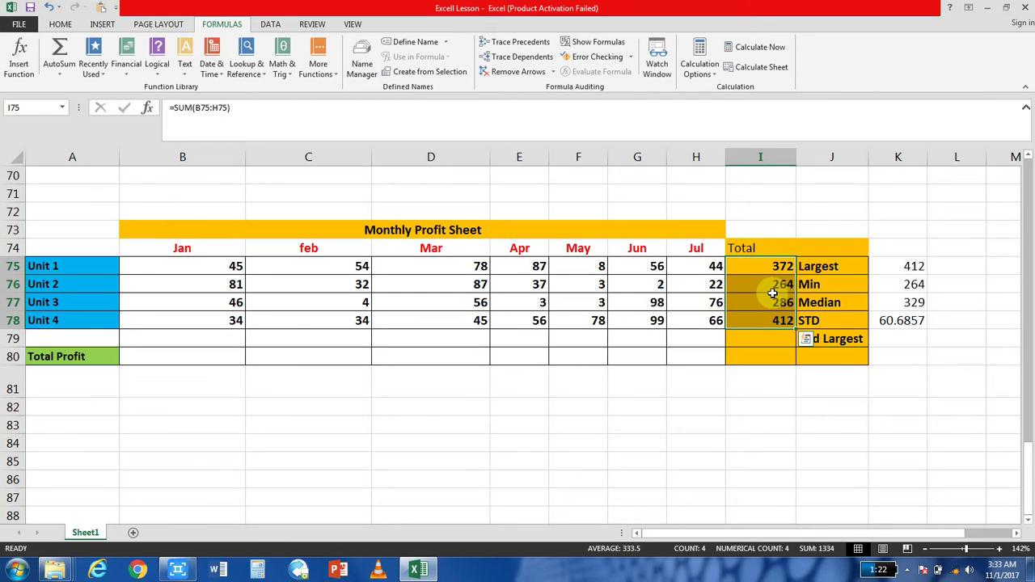
pyautogui.click(893, 340)
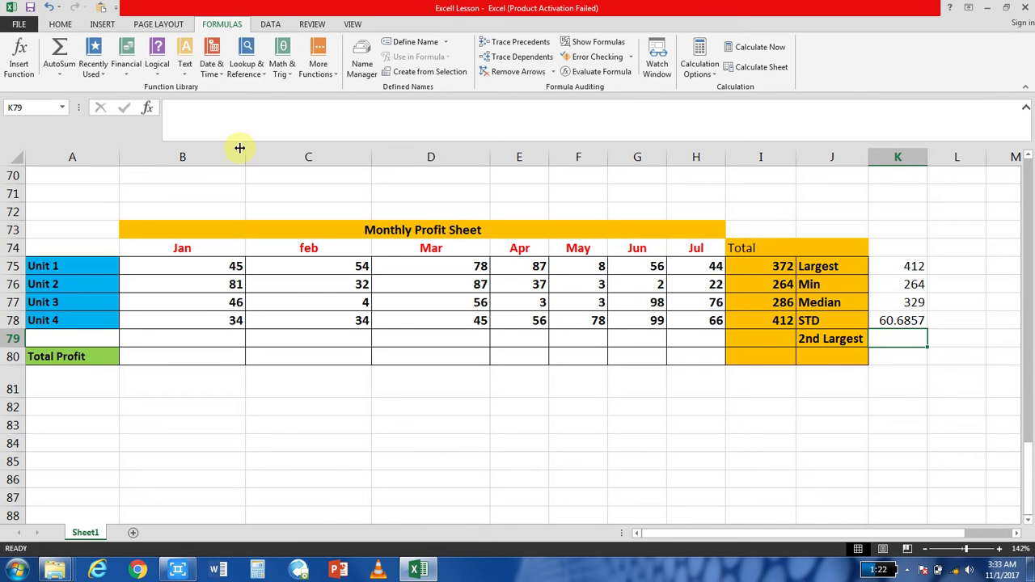
pyautogui.click(223, 119)
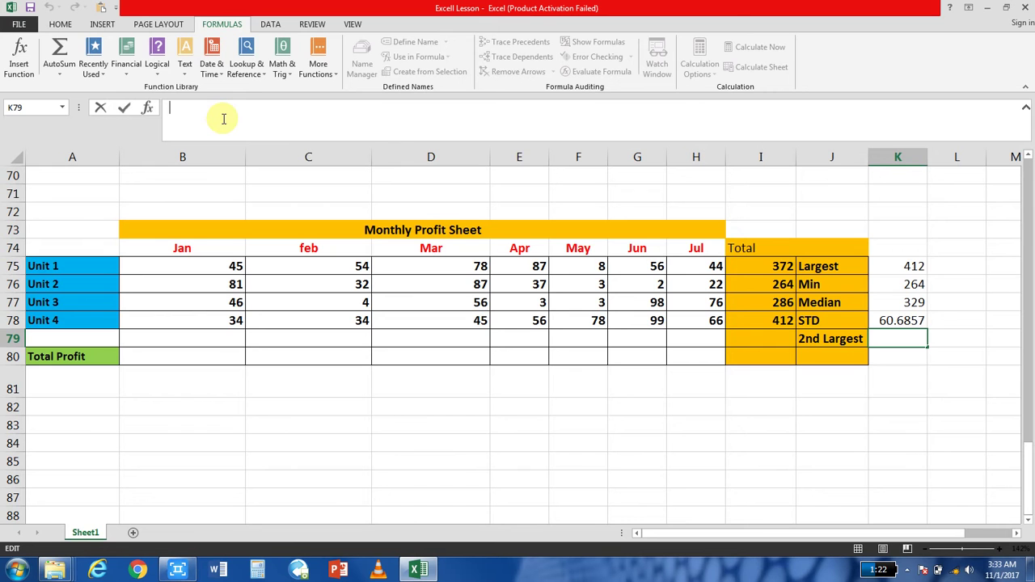
# Enter =LARGE(I75:I78,1) in K79 beside the 2nd Largest label, returning 412.
pyautogui.write('=')
pyautogui.write('la')
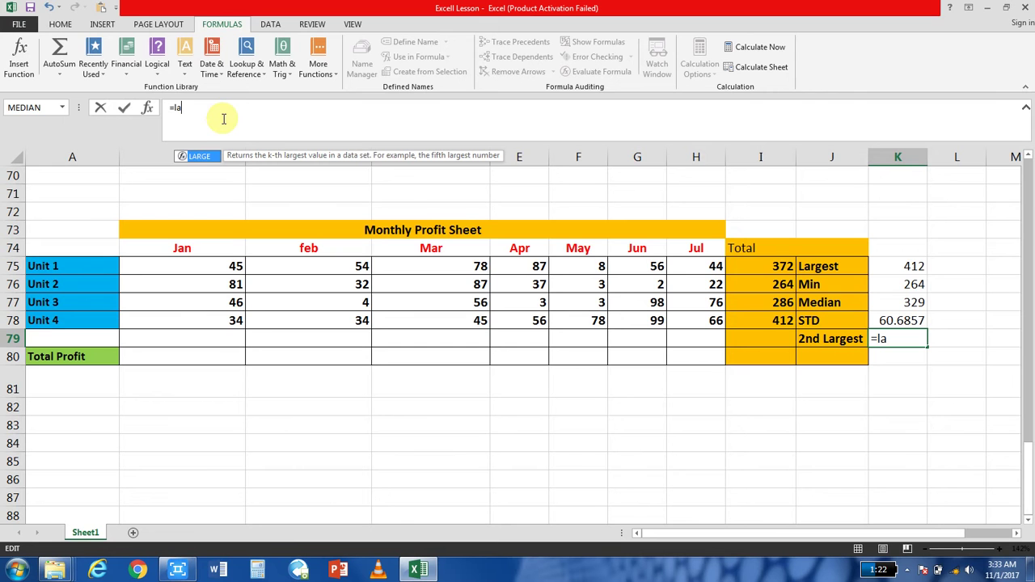
pyautogui.doubleClick(205, 160)
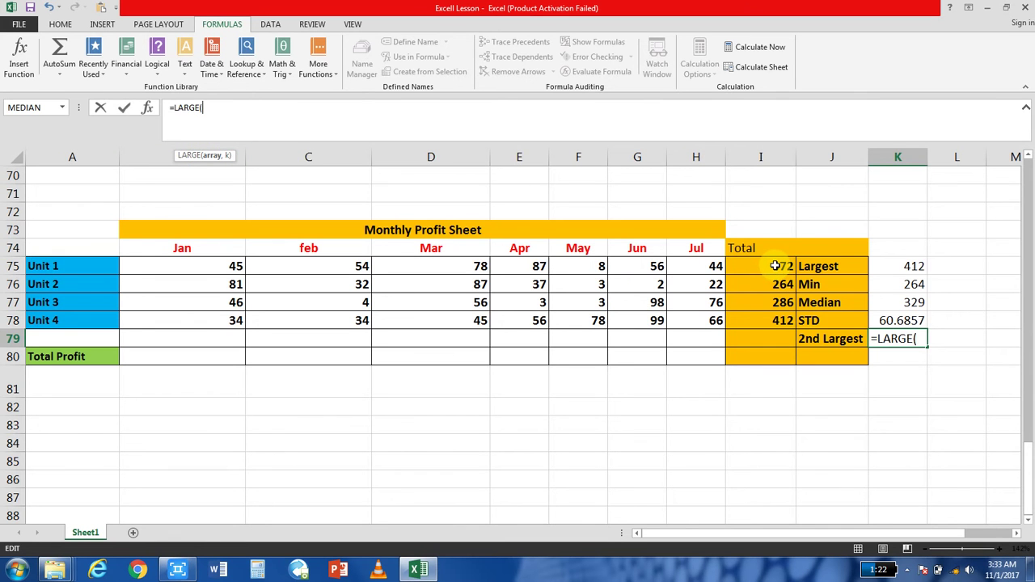
pyautogui.click(775, 266)
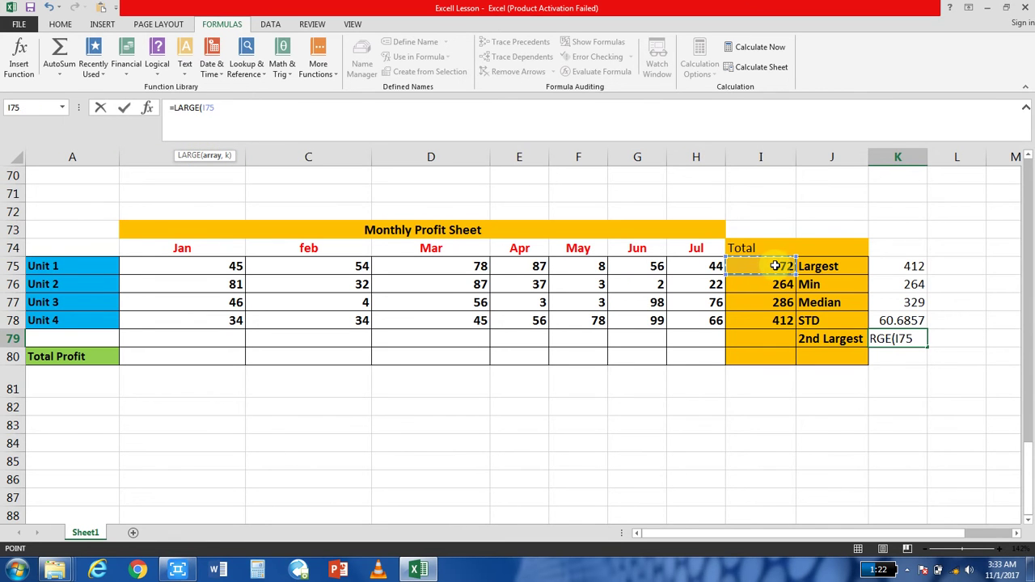
pyautogui.moveTo(775, 266); pyautogui.dragTo(770, 314)
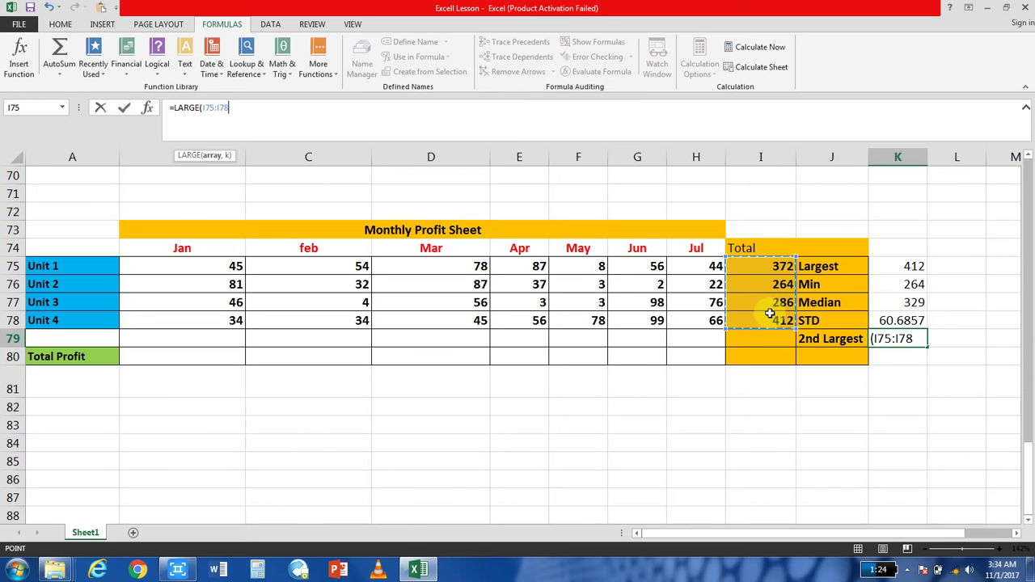
pyautogui.write(',')
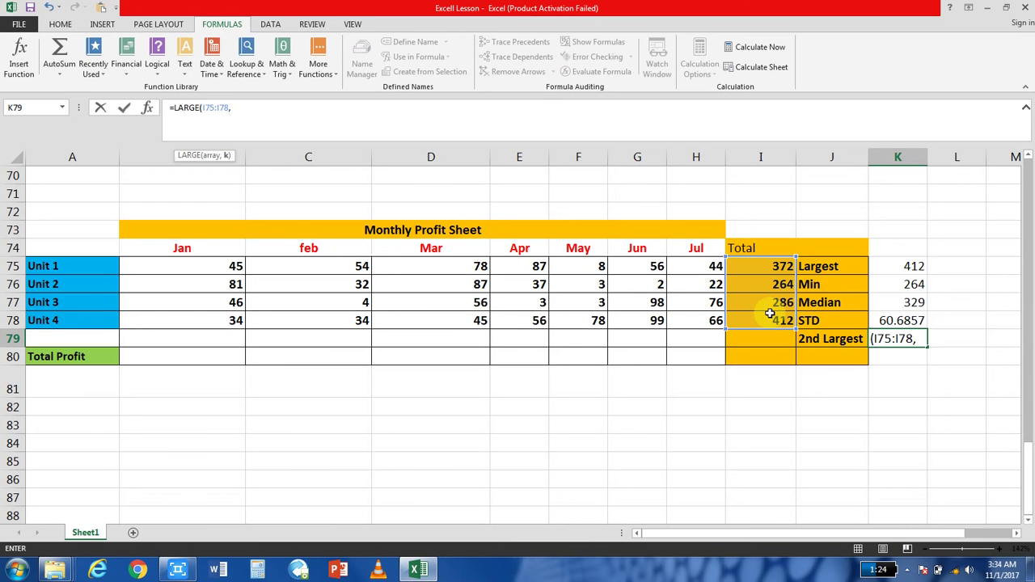
pyautogui.write('1')
pyautogui.write(')')
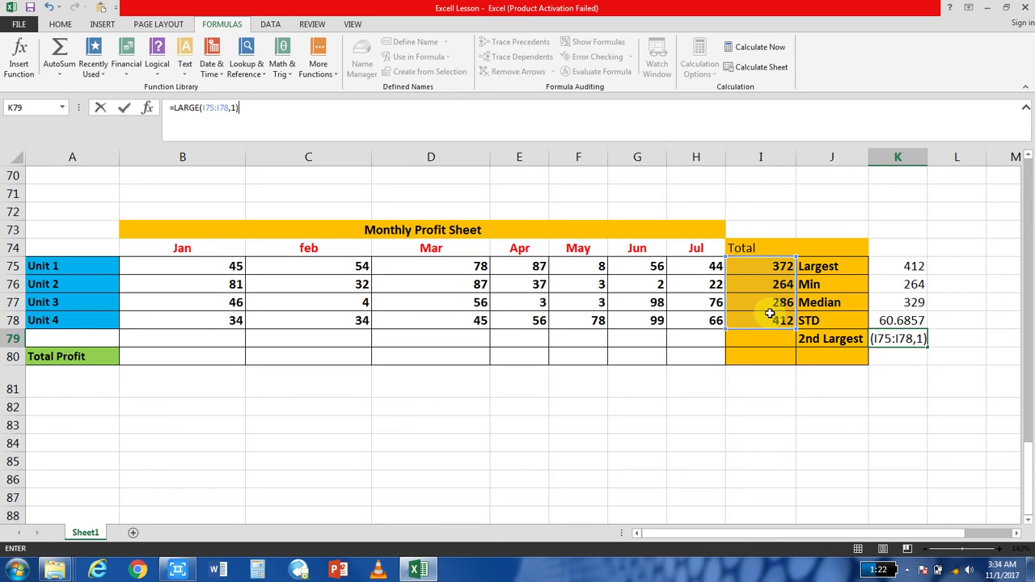
pyautogui.press('Return')
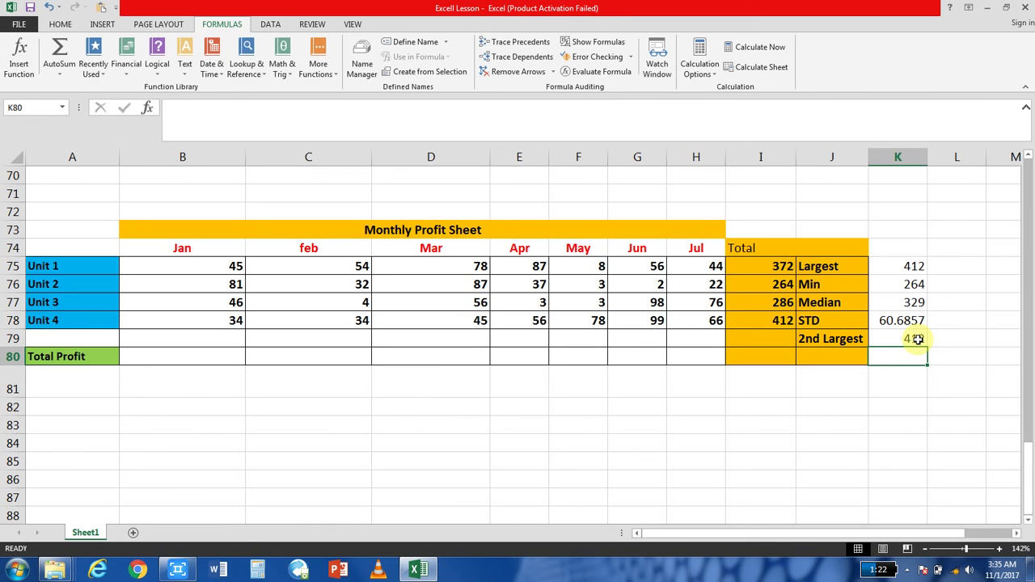
pyautogui.click(918, 339)
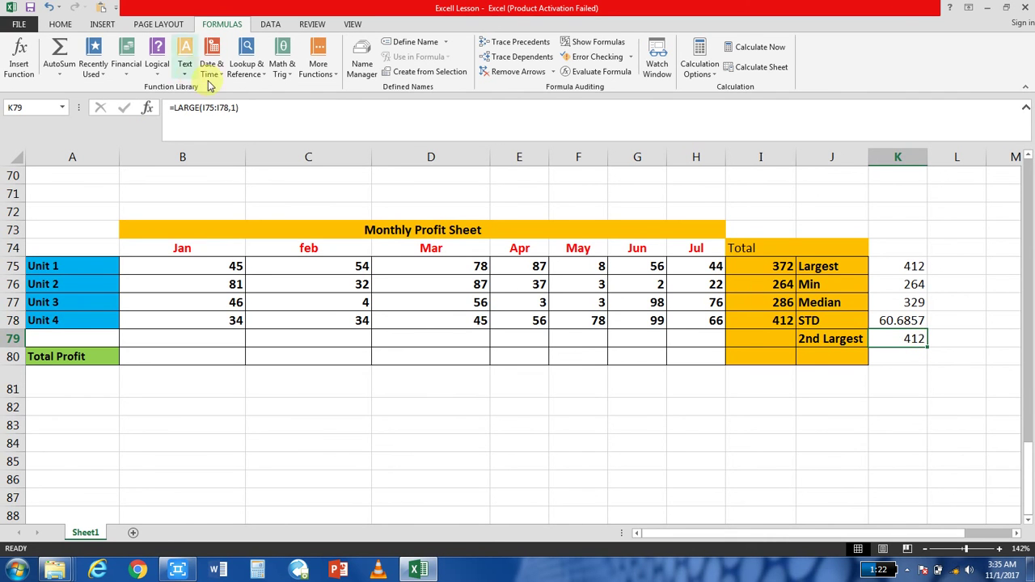
# Change the LARGE k argument in K79 from 1 to 2, so it shows 372.
pyautogui.click(236, 107)
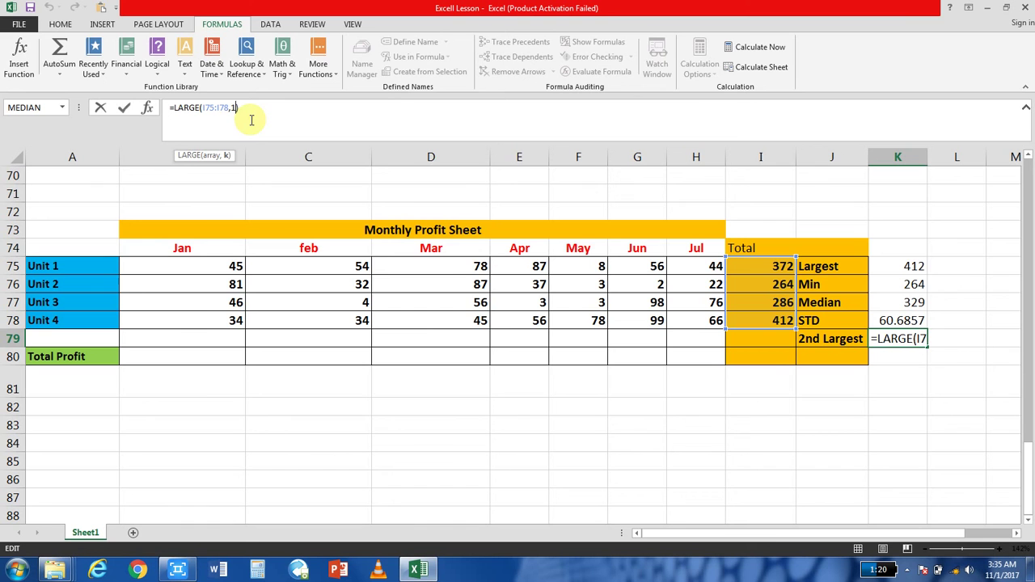
pyautogui.press('BackSpace')
pyautogui.write('2')
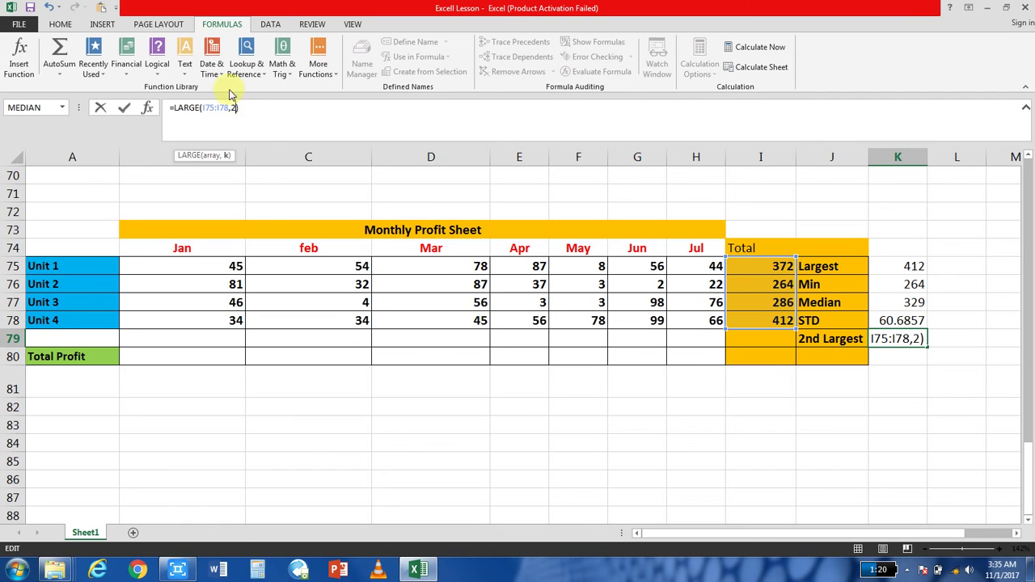
pyautogui.click(243, 106)
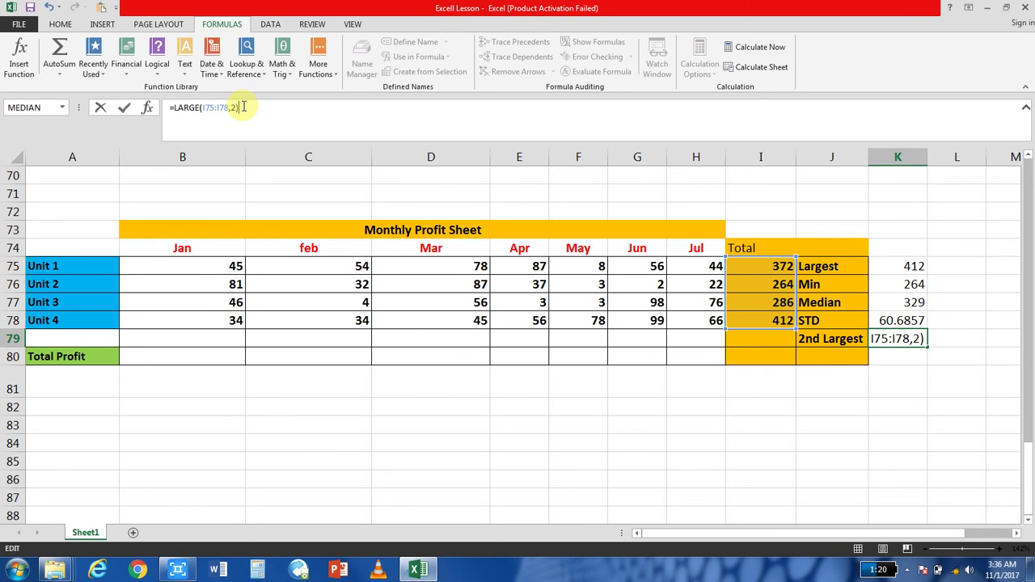
pyautogui.press('Return')
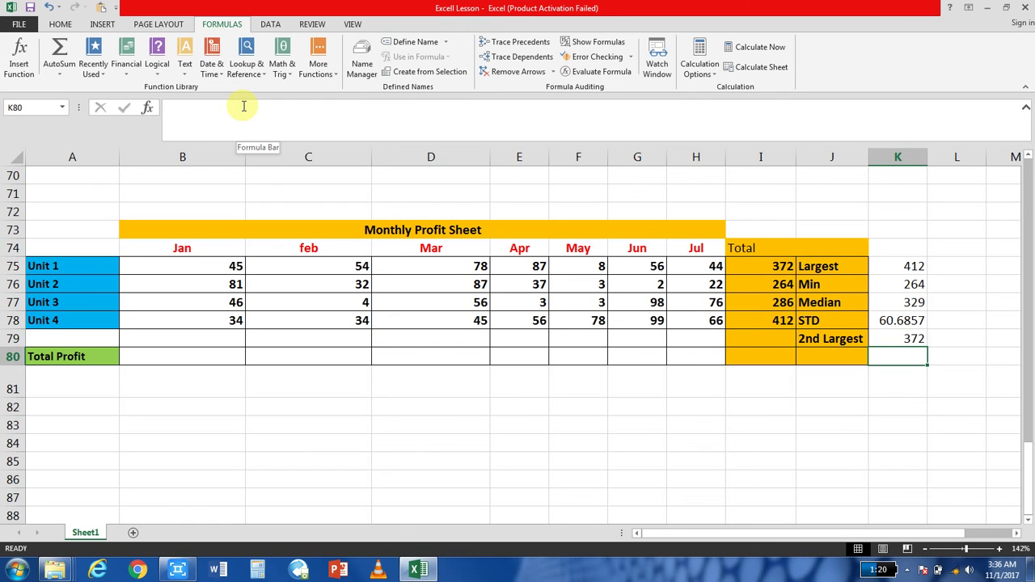